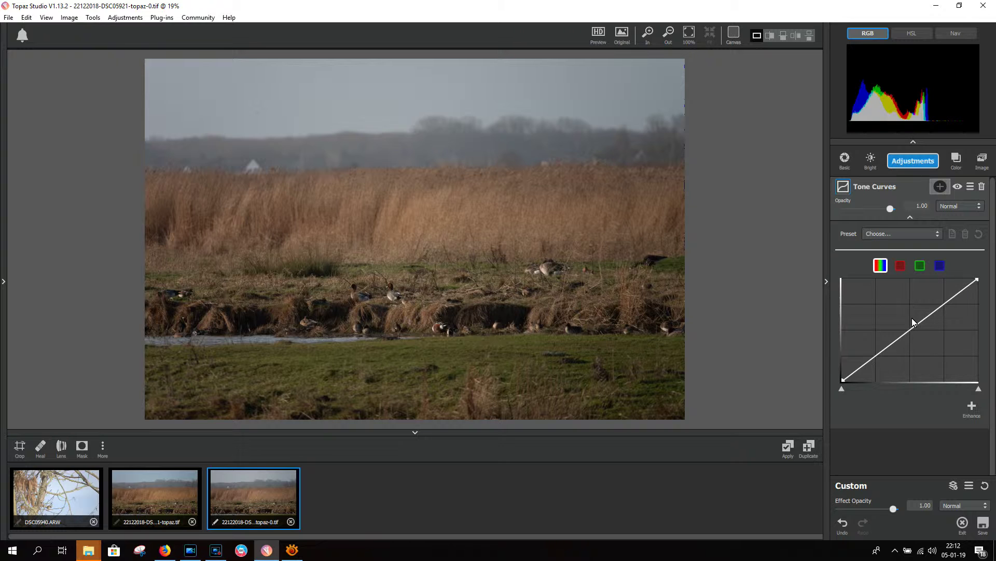
Step: Shape the RGB tone curve into a gentle S by raising the upper tones and lowering the shadows
click(938, 234)
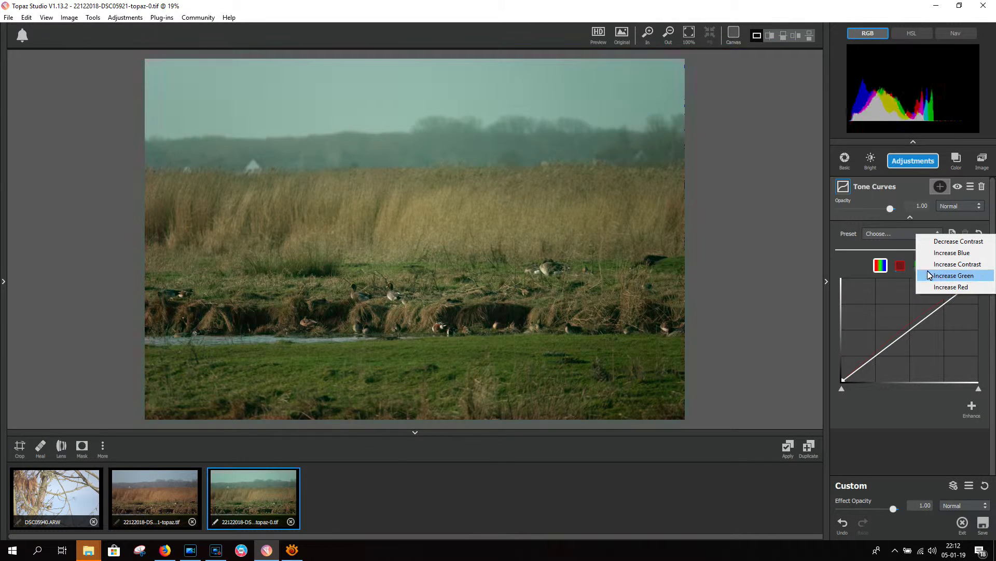
click(906, 245)
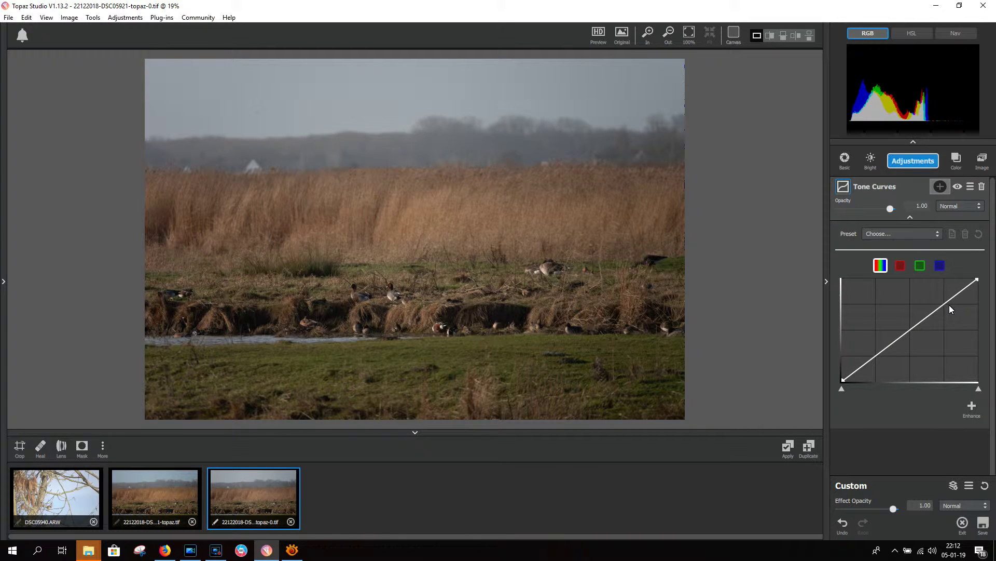
drag(946, 303, 945, 300)
click(864, 366)
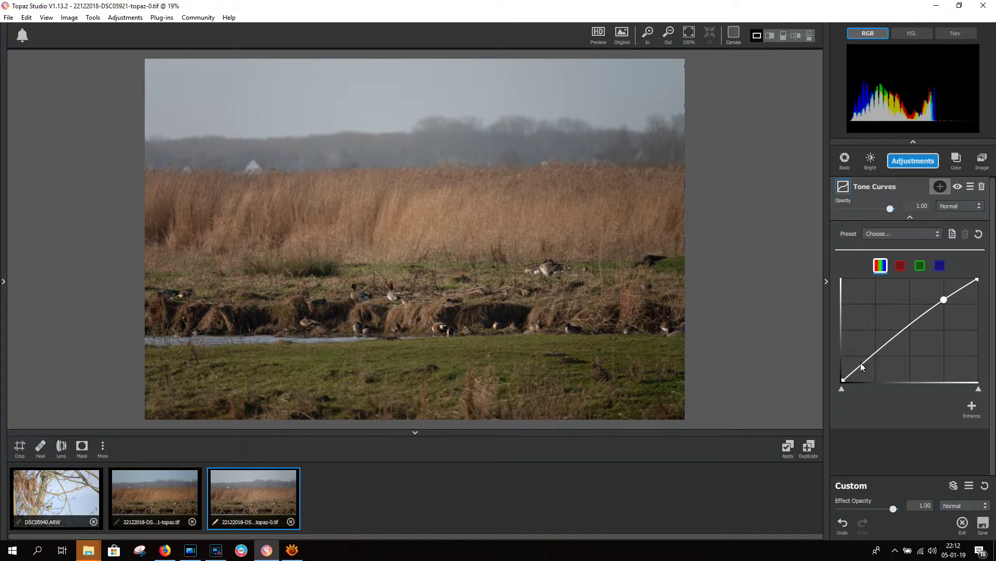
mouse_move(864, 366)
mouse_down()
mouse_move(872, 357)
mouse_move(875, 366)
mouse_up()
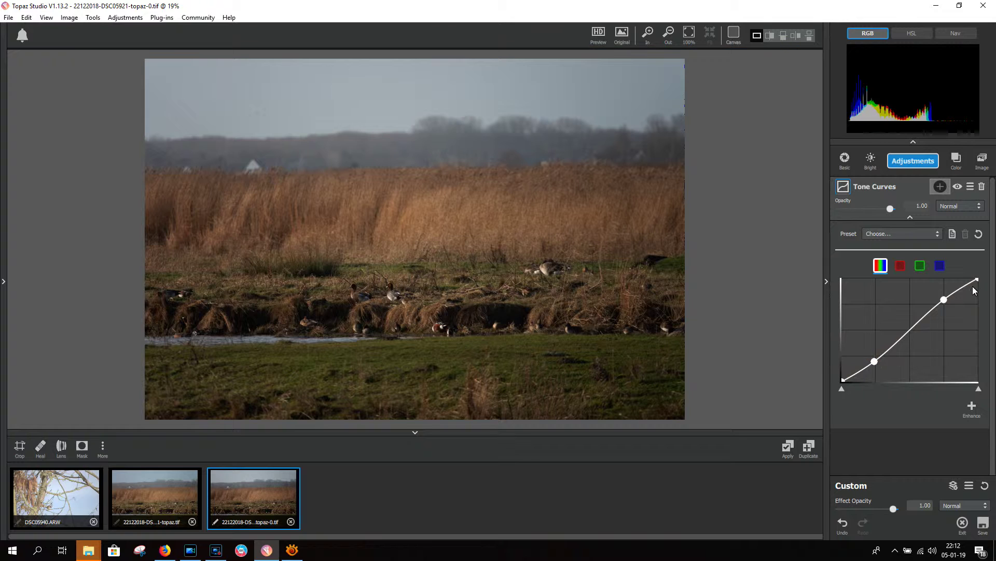
Step: Save the S-shaped curve as an adjustment preset named "Courbe en S" and reset the Tone Curves adjustment
click(953, 234)
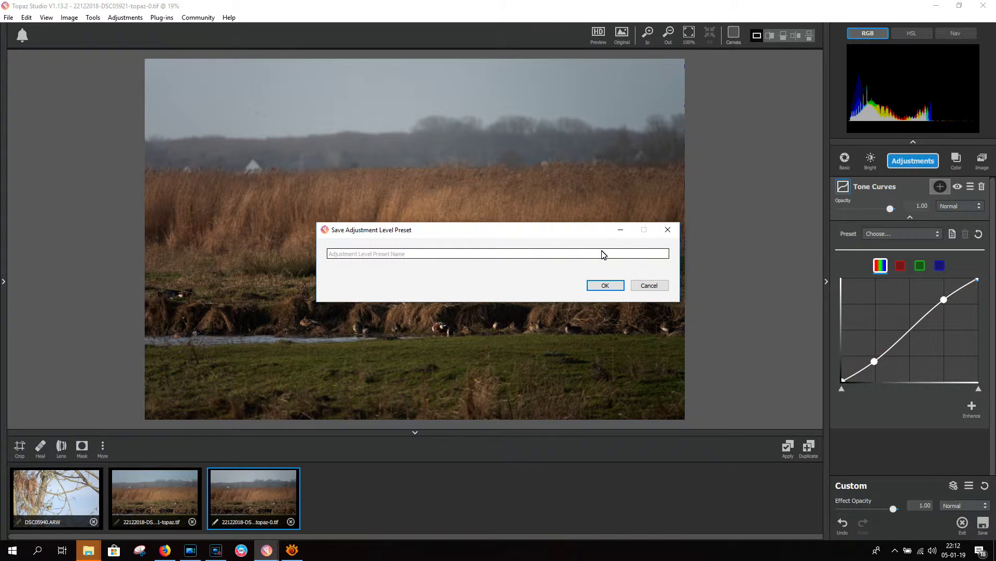
text(Courbe en S)
click(606, 286)
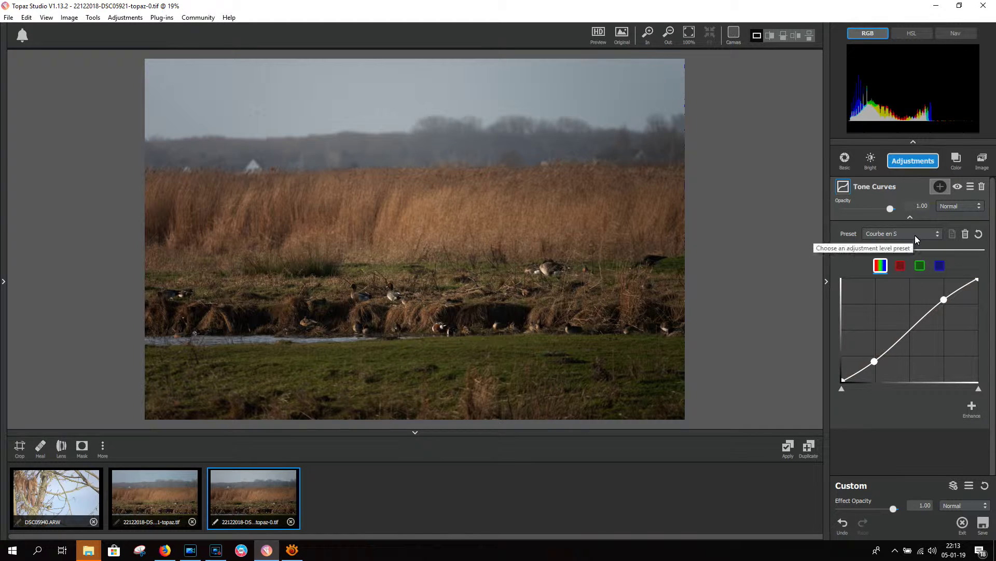
click(979, 233)
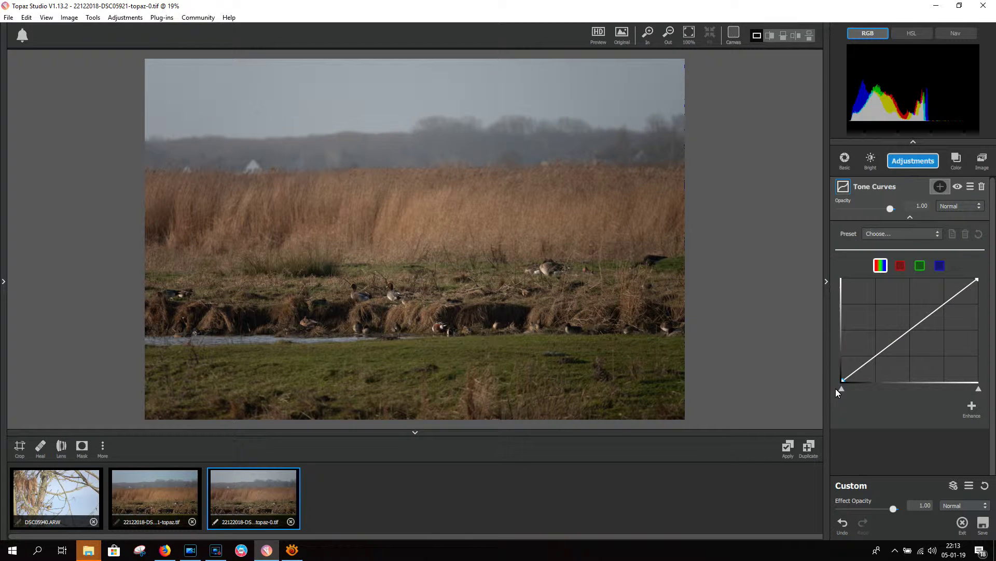
Step: Anchor the RGB curve's midpoint, lift its black point to fade the shadows, and reset the curve
drag(844, 389, 842, 386)
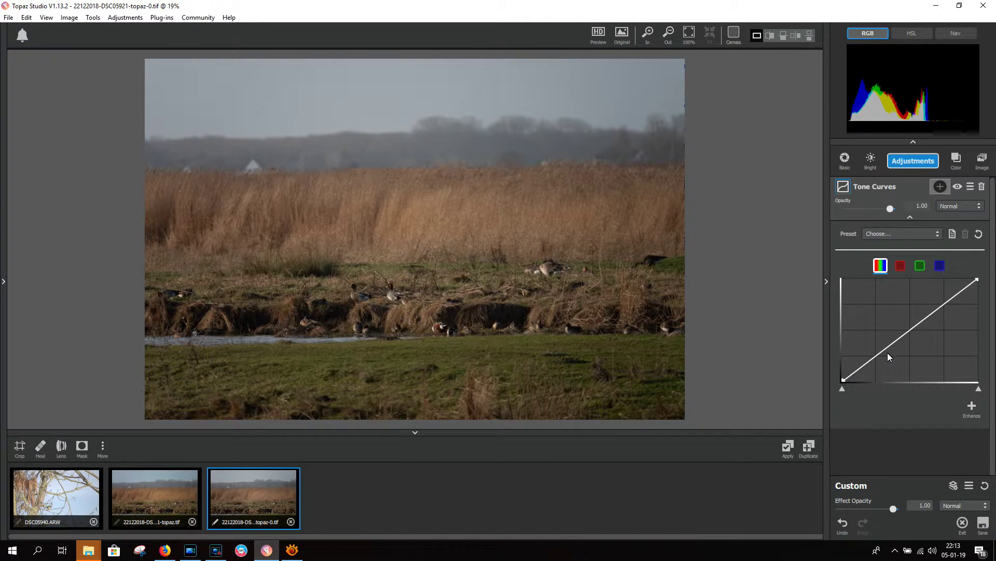
click(911, 330)
drag(842, 388, 845, 369)
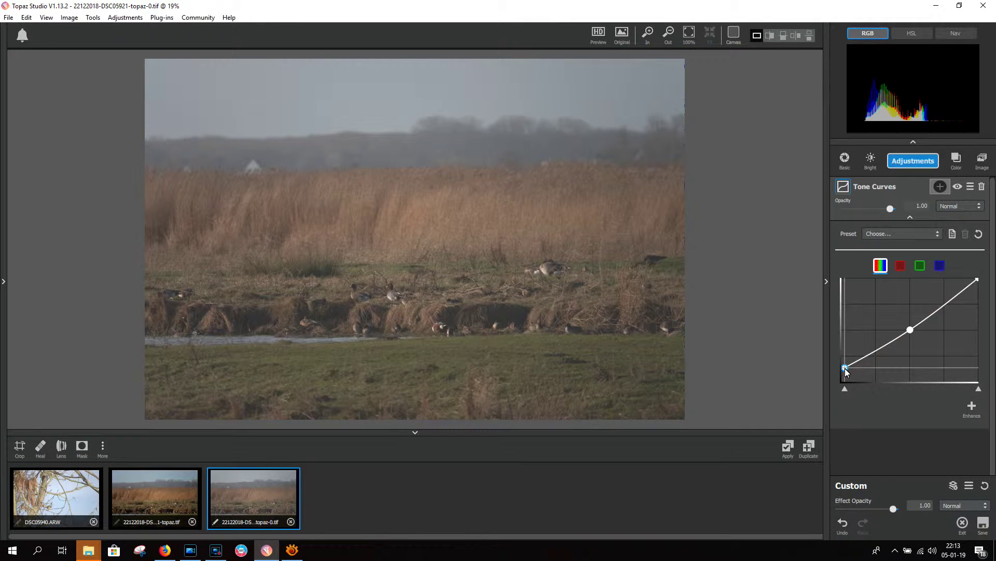
drag(845, 368, 840, 371)
drag(842, 331, 846, 369)
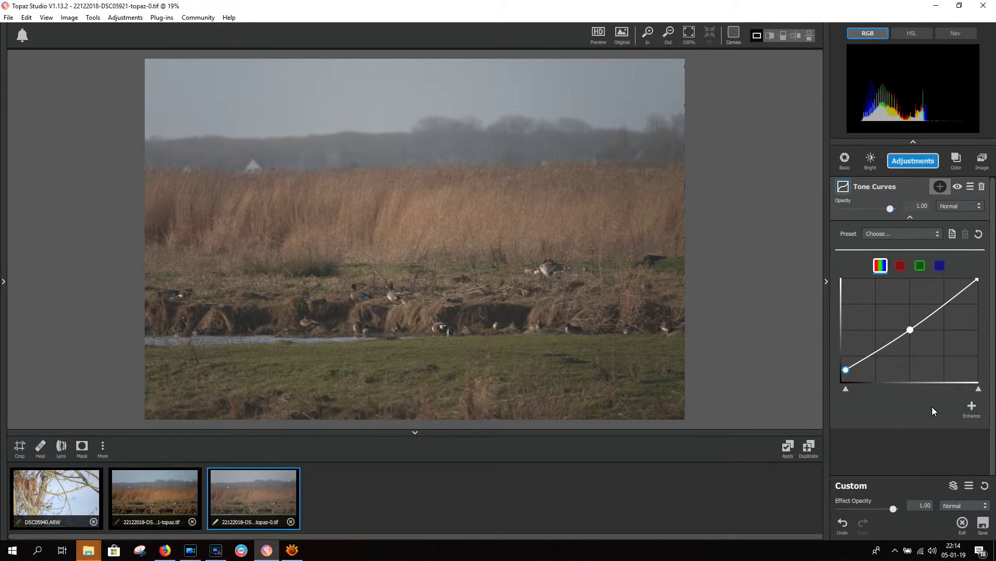
click(978, 234)
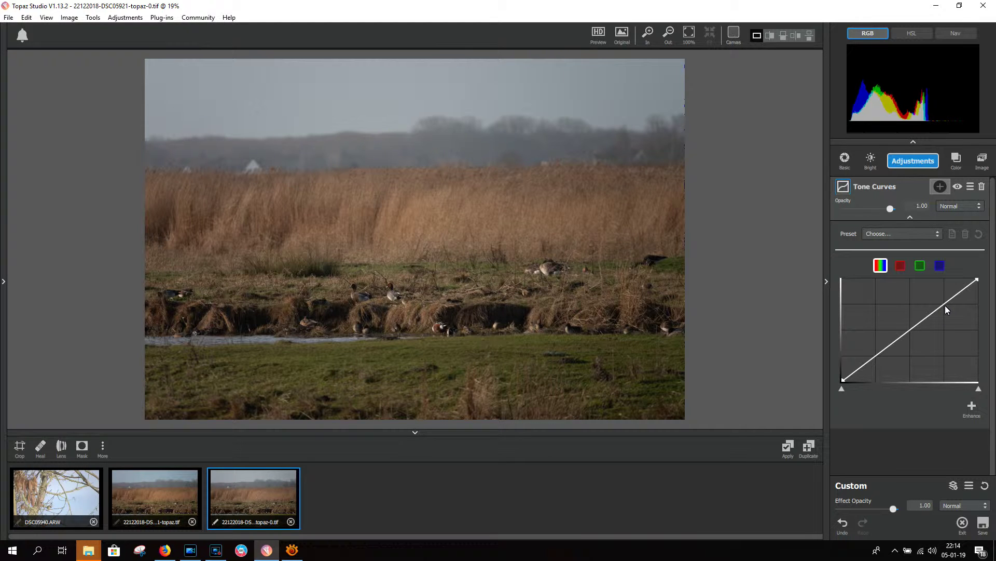
Step: Anchor the RGB curve's midpoint, try moving the white point inward and downward, and reset the curve
click(912, 330)
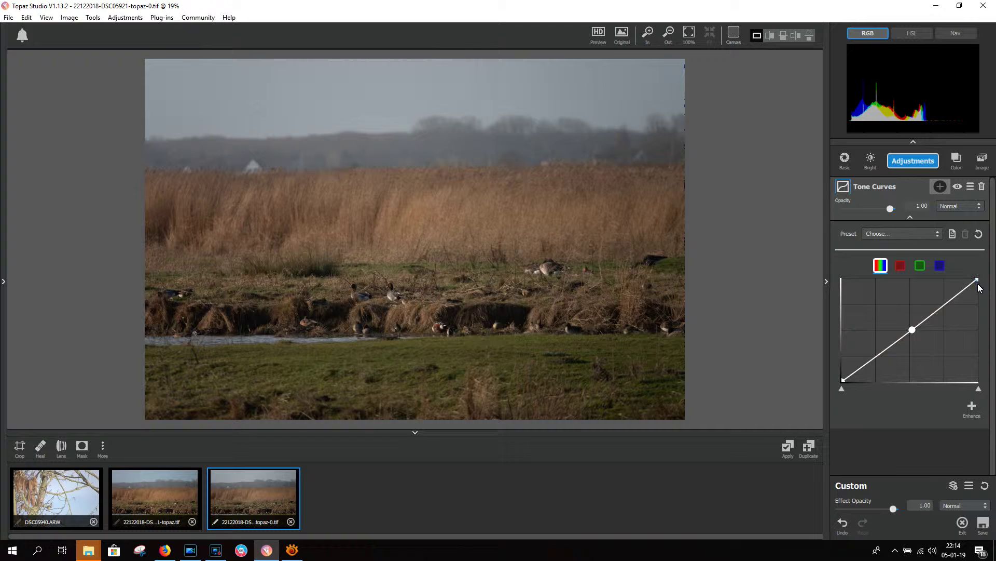
mouse_move(978, 282)
mouse_down()
mouse_move(964, 274)
mouse_move(976, 332)
mouse_move(964, 285)
mouse_up()
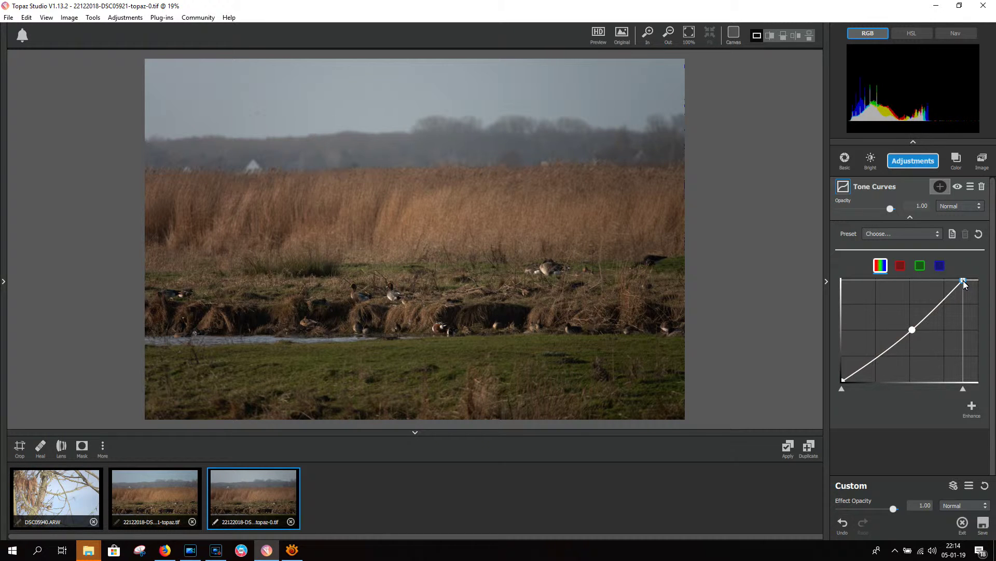
mouse_move(964, 282)
mouse_down()
mouse_move(974, 290)
mouse_move(967, 282)
mouse_up()
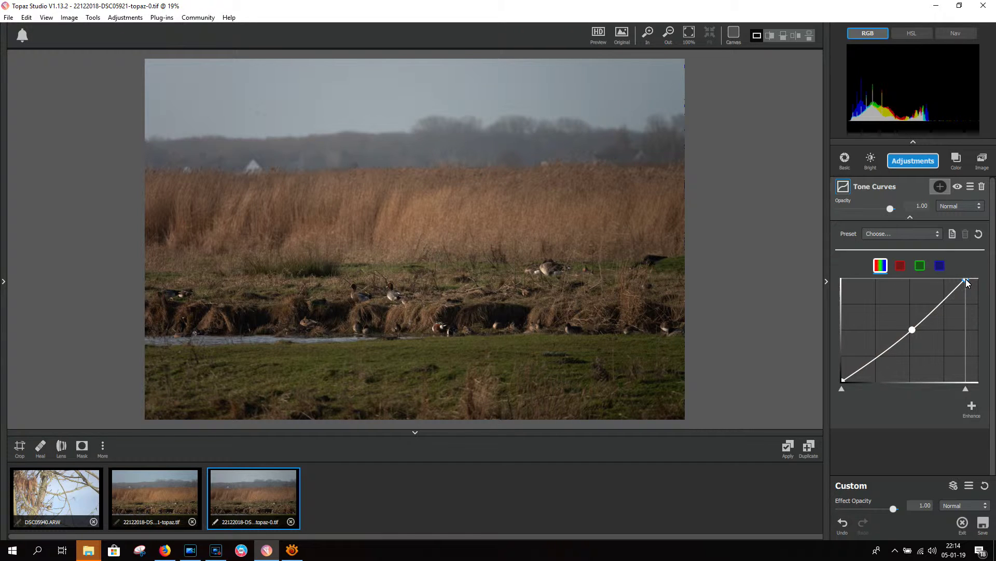
mouse_move(967, 283)
mouse_down()
mouse_move(978, 289)
mouse_move(979, 328)
mouse_move(973, 296)
mouse_up()
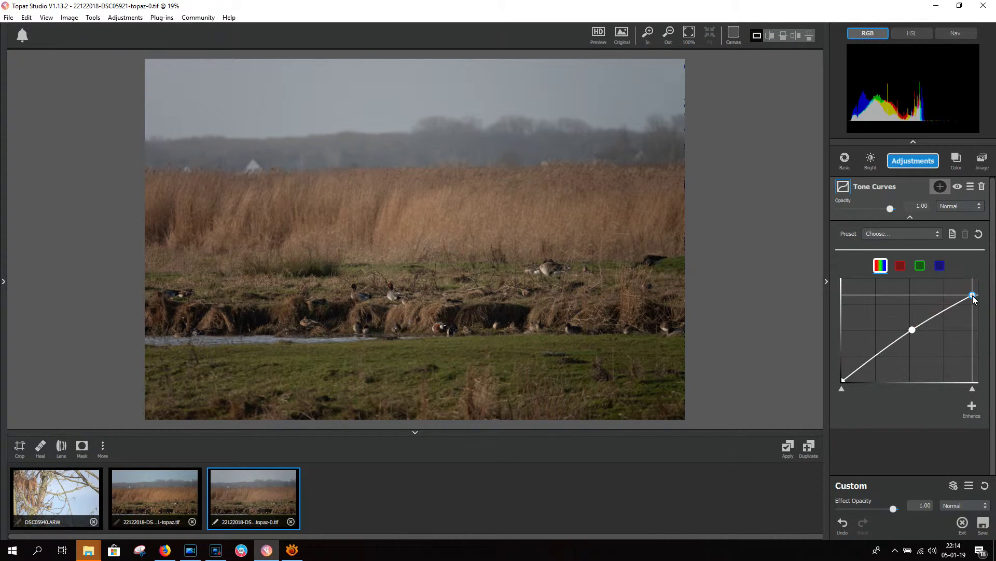
drag(974, 297, 913, 329)
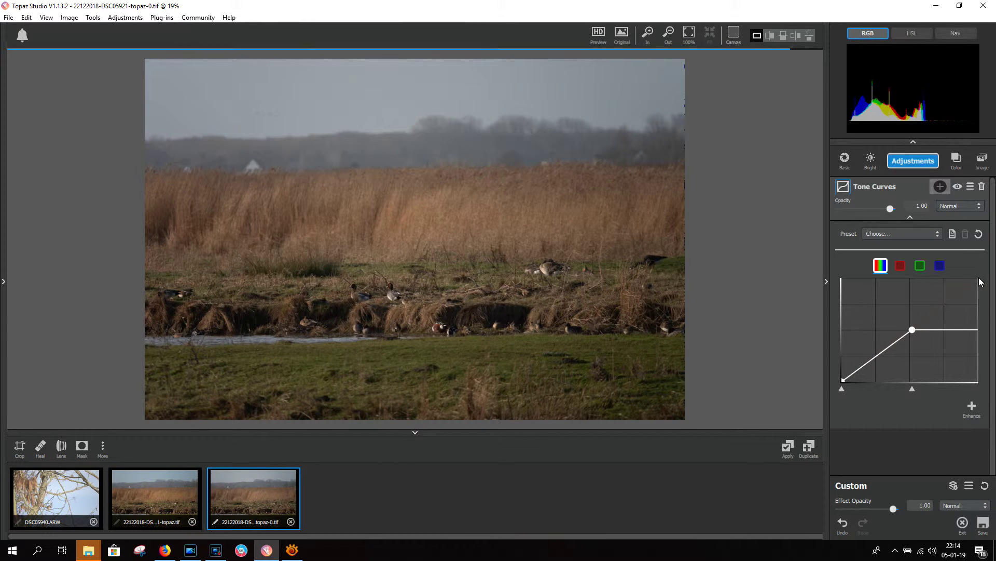
click(979, 234)
Step: On the blue curve, anchor the midpoint, lift the black point and lower the white point
click(940, 265)
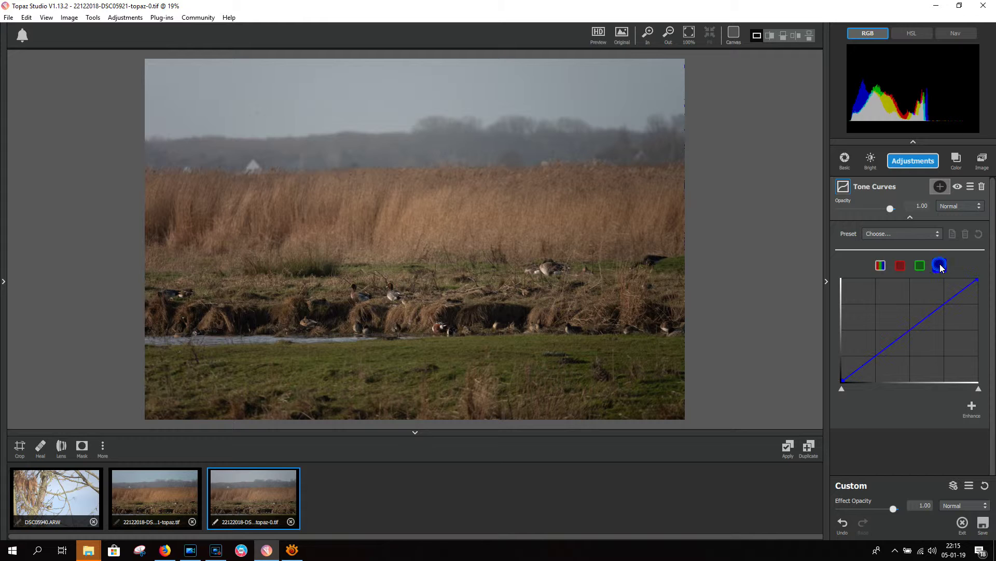
click(911, 331)
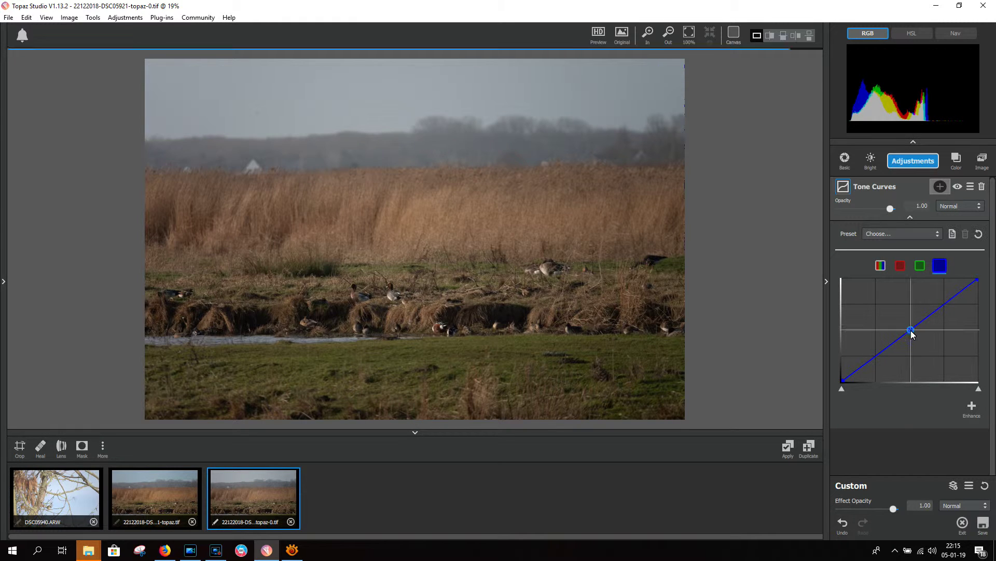
click(842, 387)
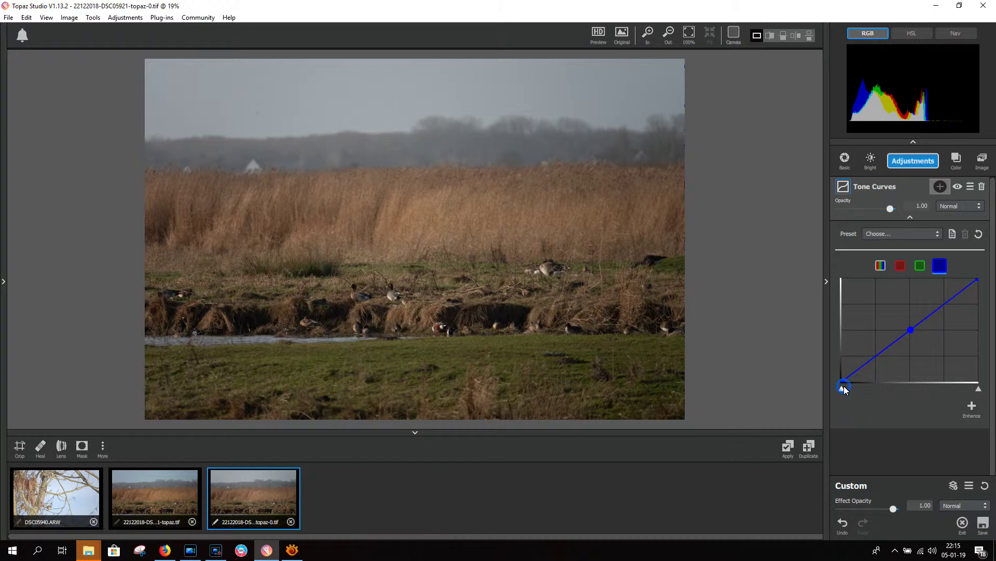
drag(844, 386, 843, 384)
mouse_move(855, 372)
mouse_down()
mouse_move(846, 382)
mouse_move(847, 362)
mouse_move(843, 371)
mouse_up()
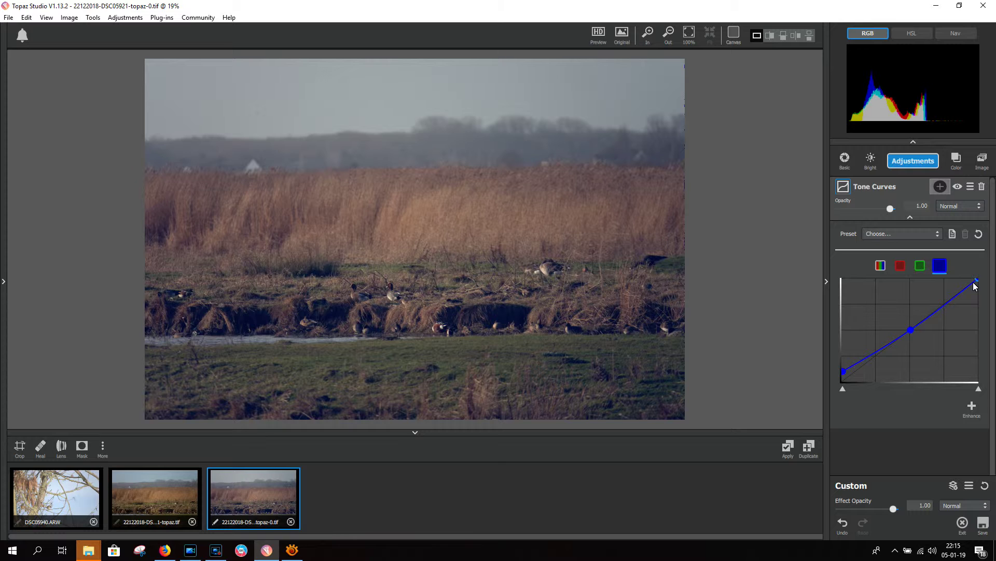
drag(974, 286, 970, 282)
mouse_move(974, 289)
mouse_down()
mouse_move(979, 310)
mouse_move(978, 294)
mouse_up()
Step: Compare the photo with and without the Tone Curves adjustment, and reset its curves
click(958, 187)
click(958, 187)
click(958, 187)
click(958, 187)
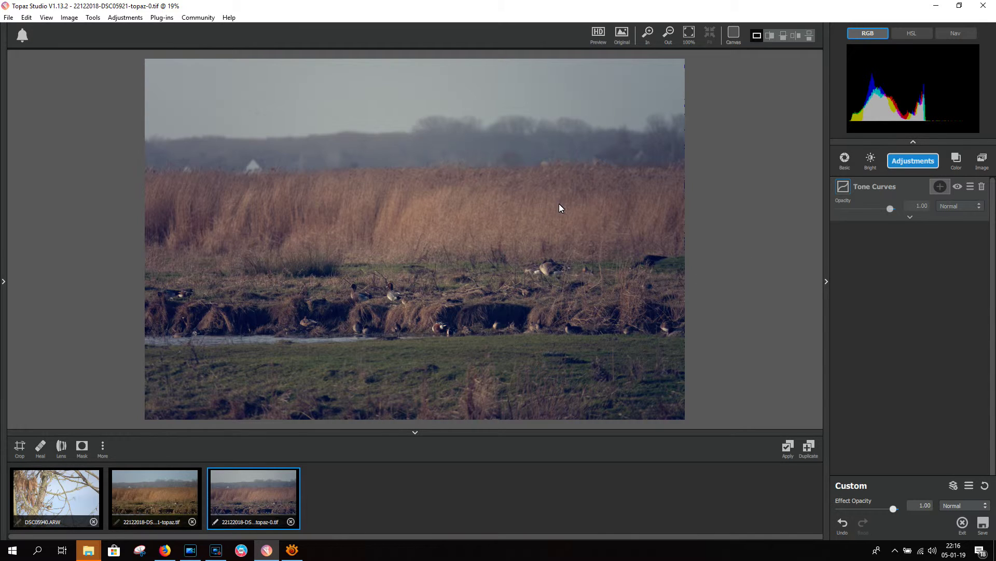
click(910, 217)
click(978, 234)
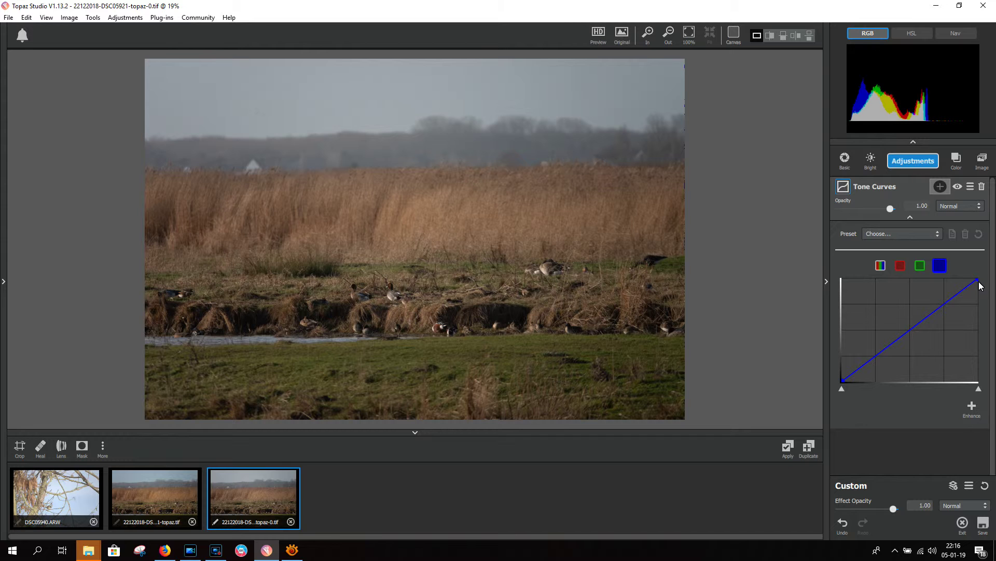
Step: Raise the midpoints of the blue and green curves slightly above the diagonal
drag(910, 332, 910, 326)
click(900, 272)
click(920, 265)
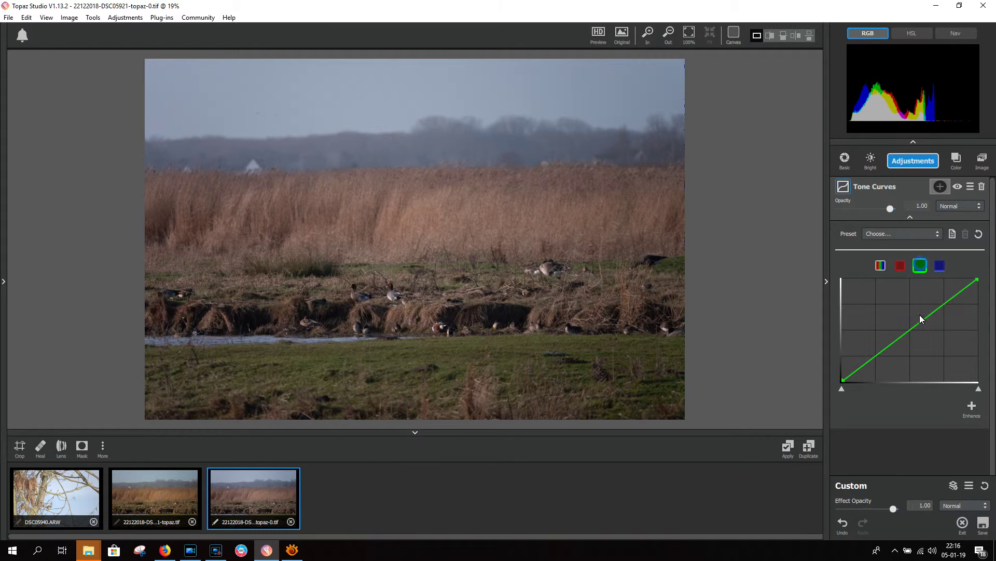
drag(919, 328, 911, 327)
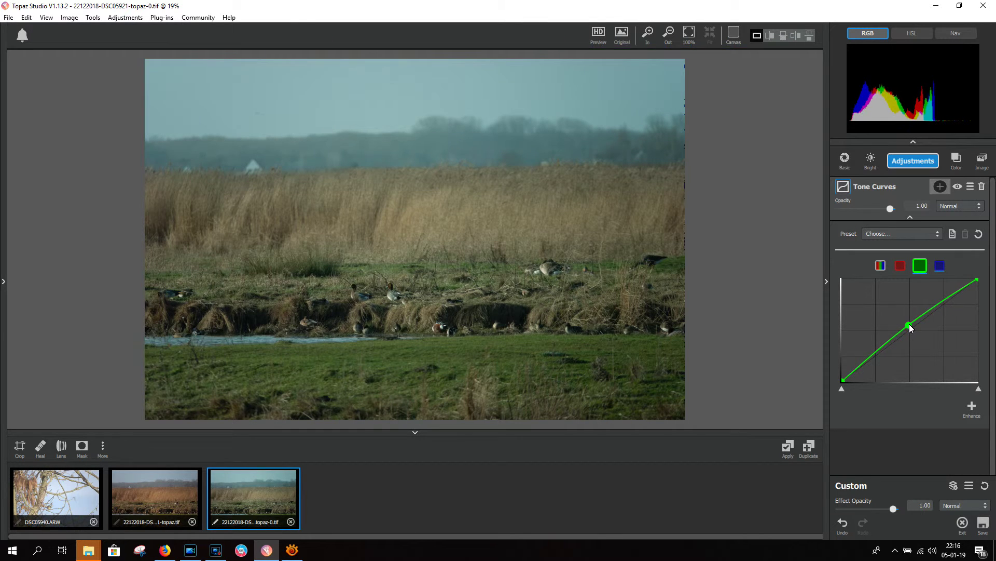
Step: Raise the red curve's midpoint slightly above the diagonal and lower its white point to reduce red in the highlights
click(900, 266)
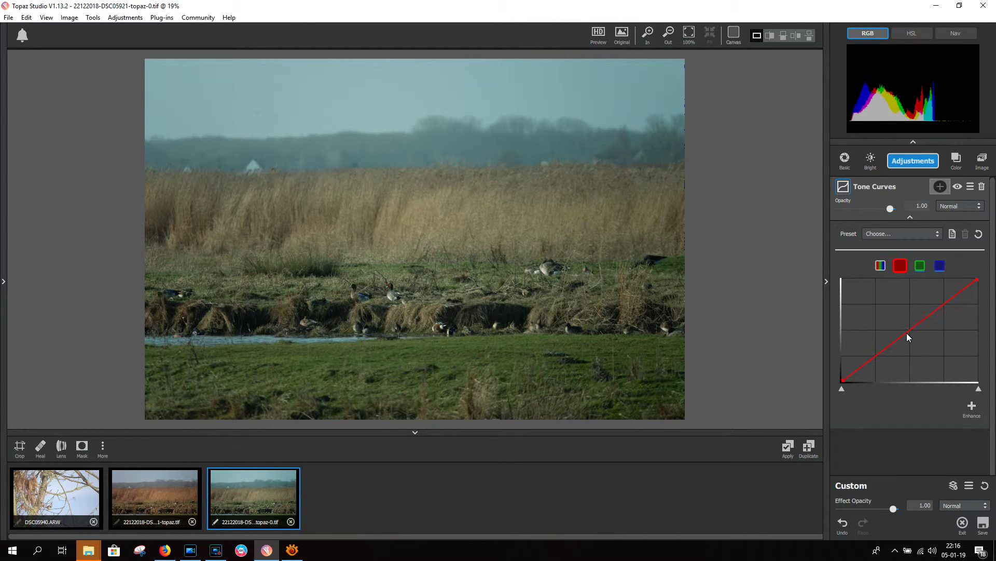
drag(911, 332, 912, 321)
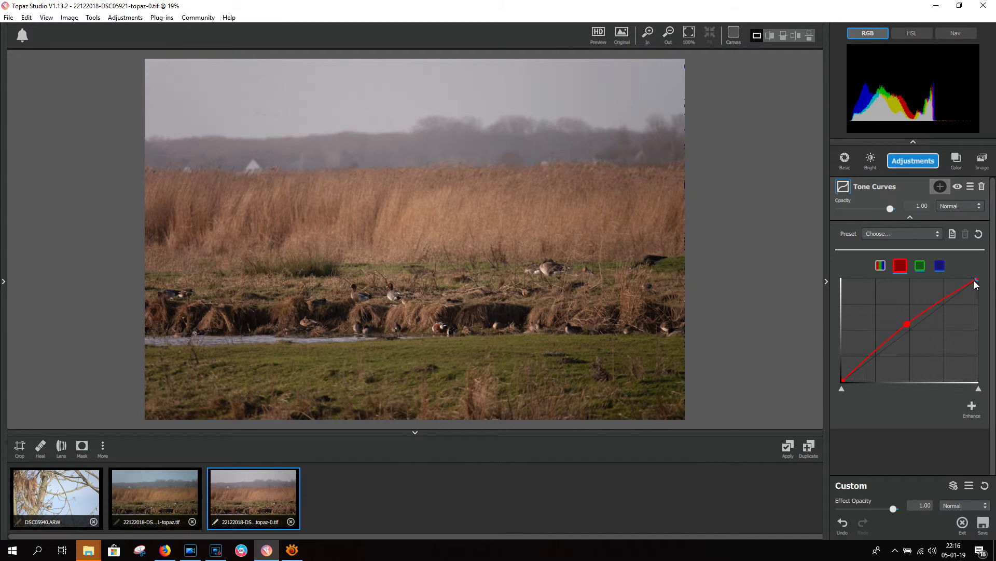
drag(975, 285, 959, 283)
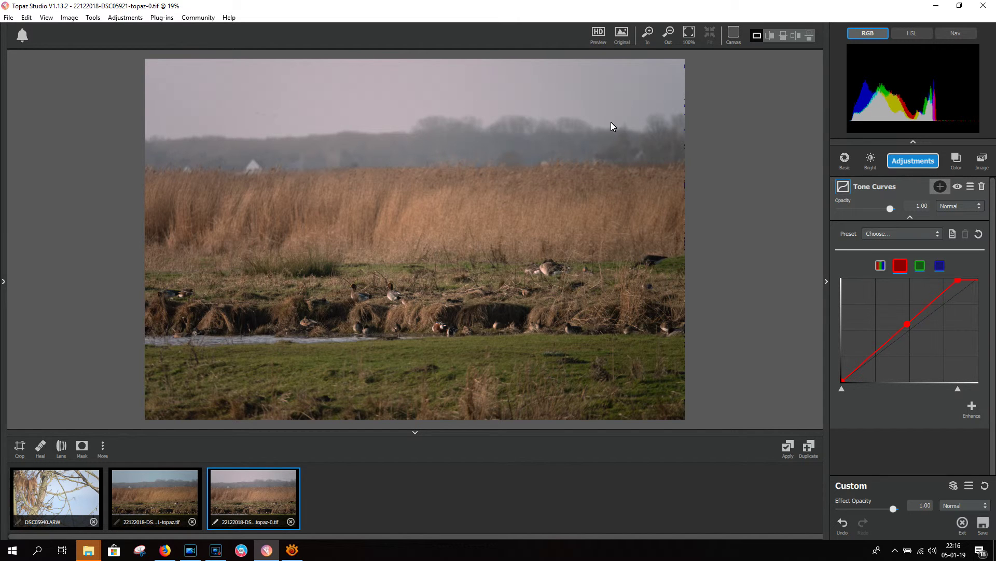
drag(958, 283, 978, 296)
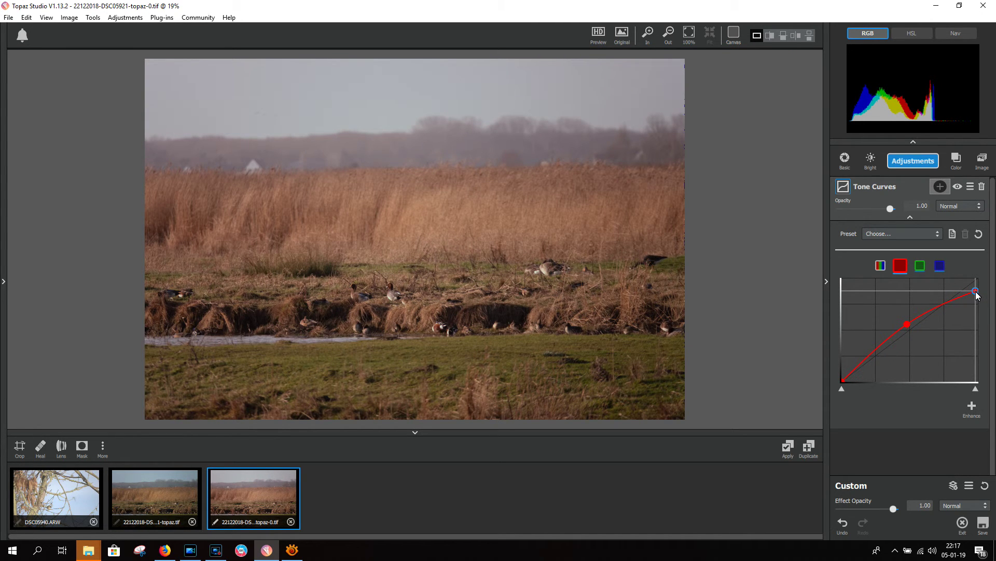
drag(978, 295, 976, 294)
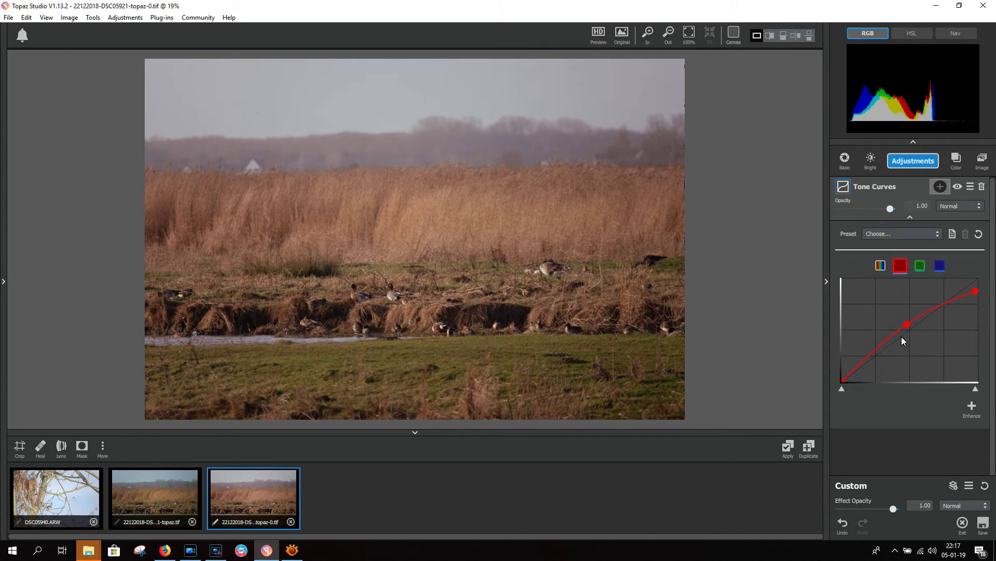